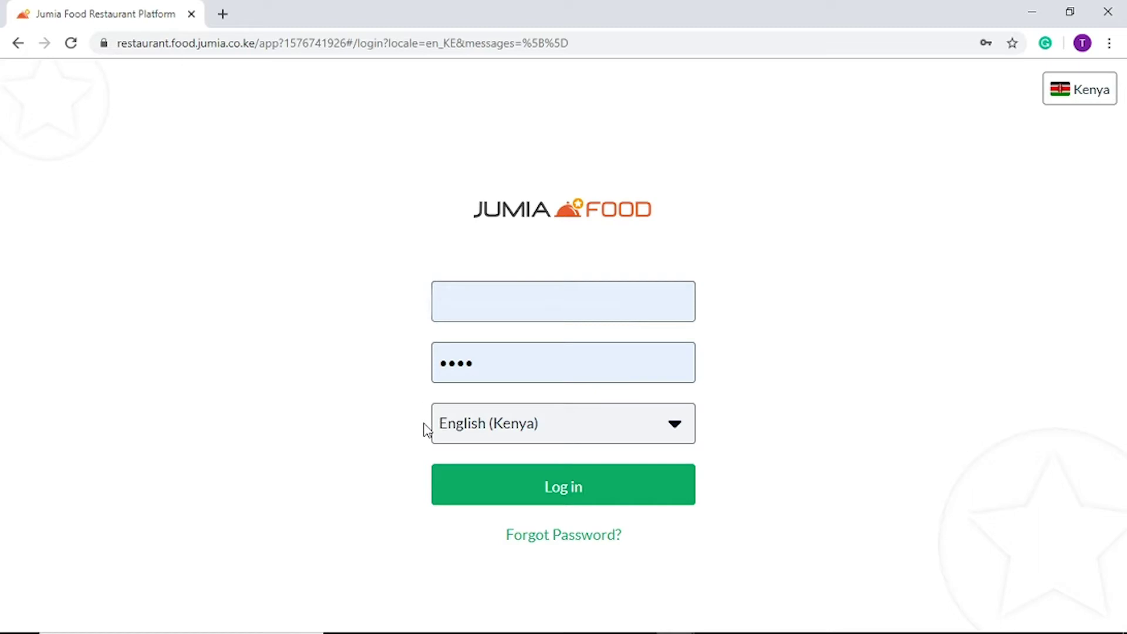
Log in to the restaurant account with the language kept as English (Kenya).
{"action": "left_click", "coordinate": [549, 500]}
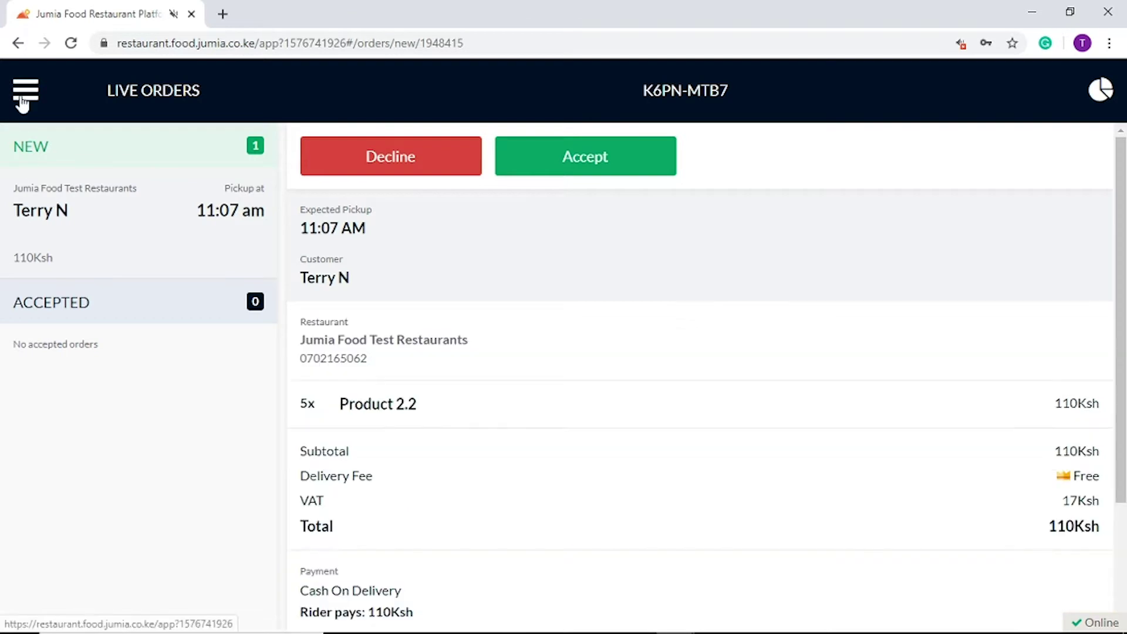
Open the side menu and expand, then collapse, the Analytics section.
{"action": "left_click", "coordinate": [23, 94]}
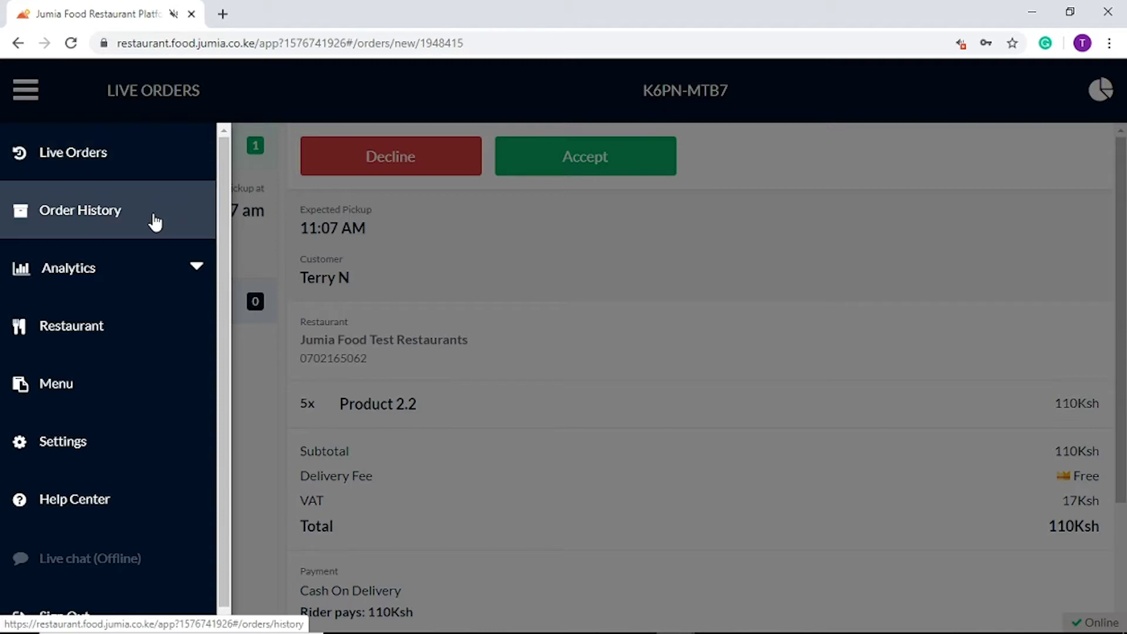
{"action": "left_click", "coordinate": [197, 270]}
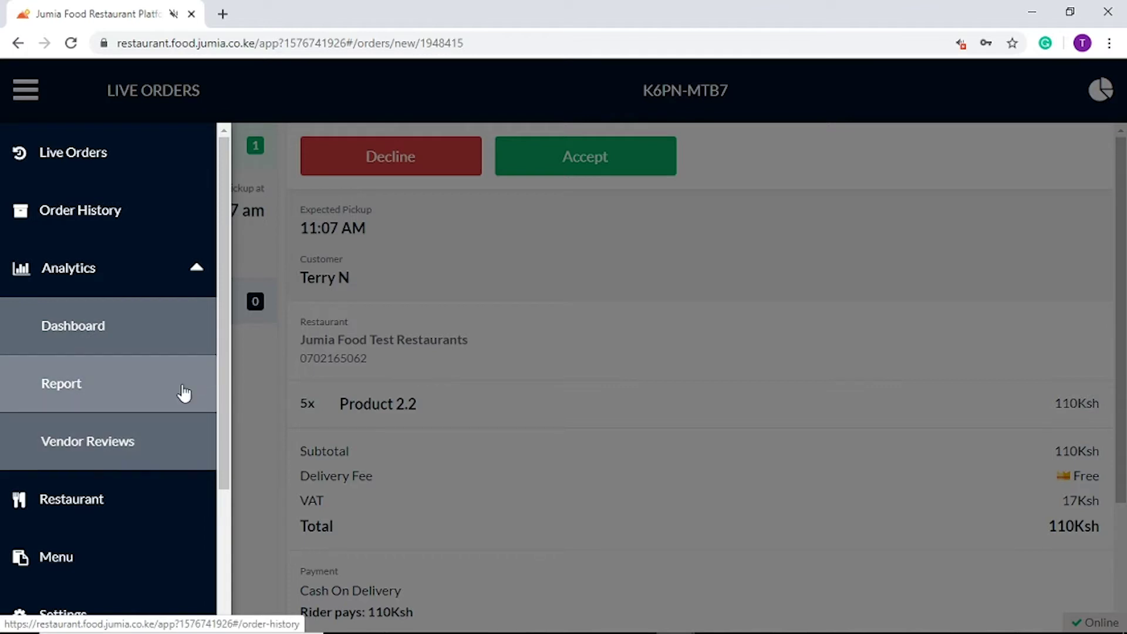
{"action": "left_click", "coordinate": [198, 271]}
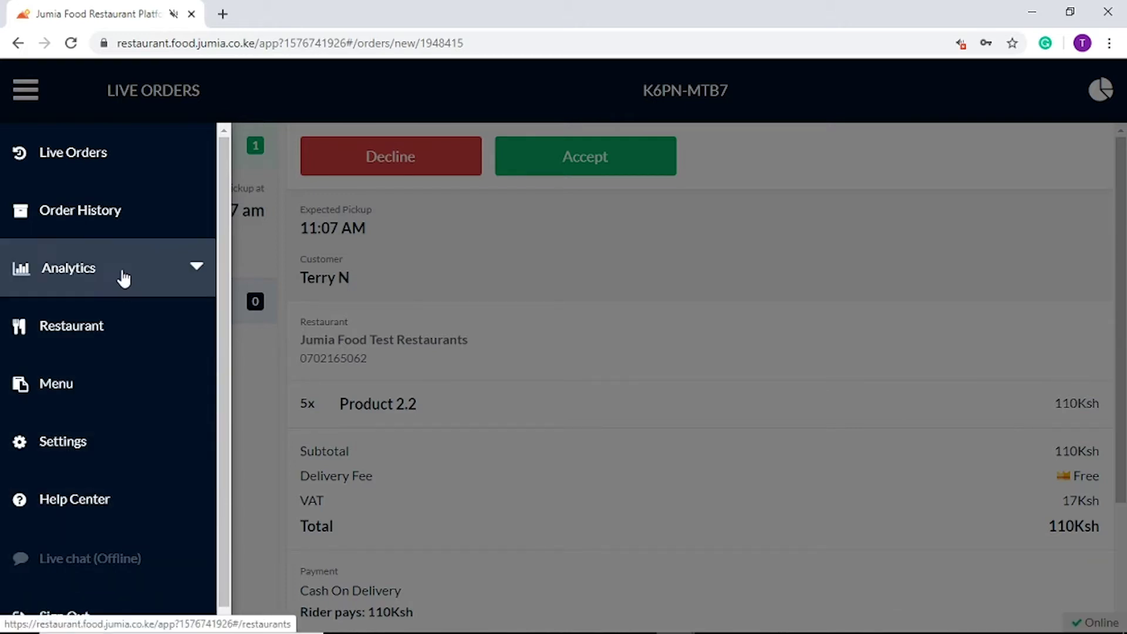
Review the new order (5x Product 2.2, 110Ksh, cash), then view Today's performance for Test restaurant.
{"action": "left_click", "coordinate": [154, 170]}
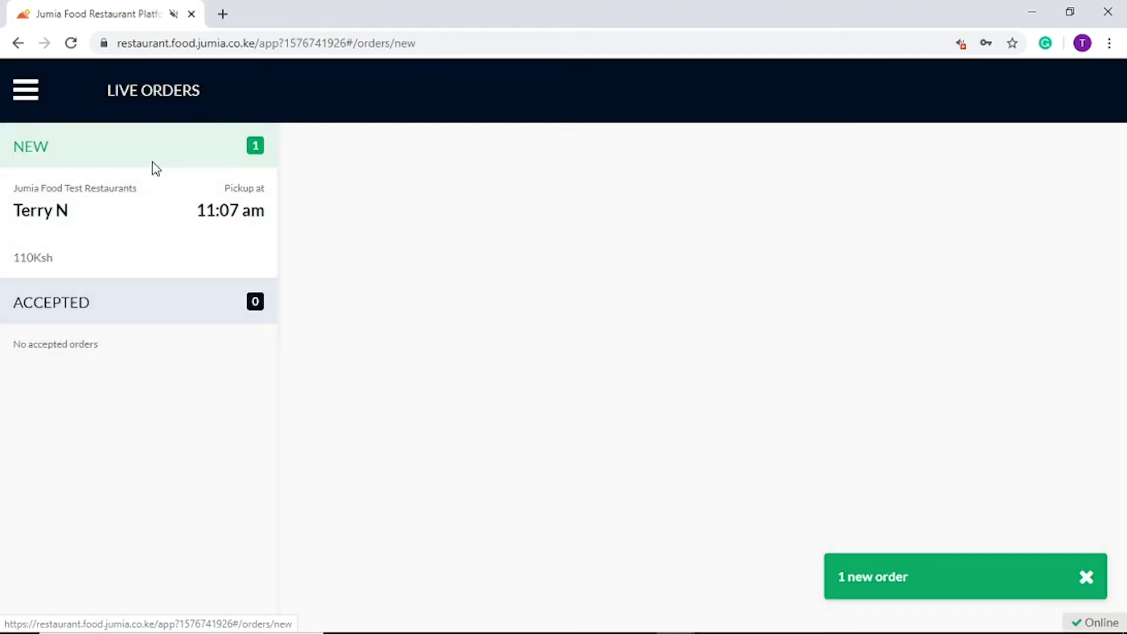
{"action": "left_click", "coordinate": [98, 234]}
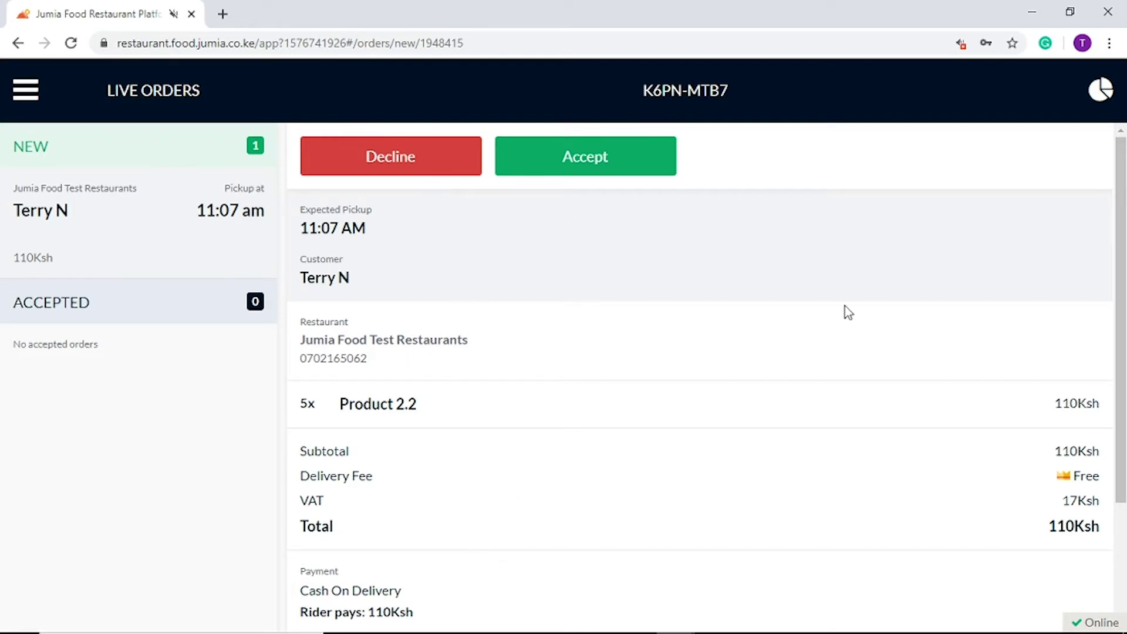
{"action": "left_click_drag", "start_coordinate": [1123, 287], "coordinate": [1124, 444]}
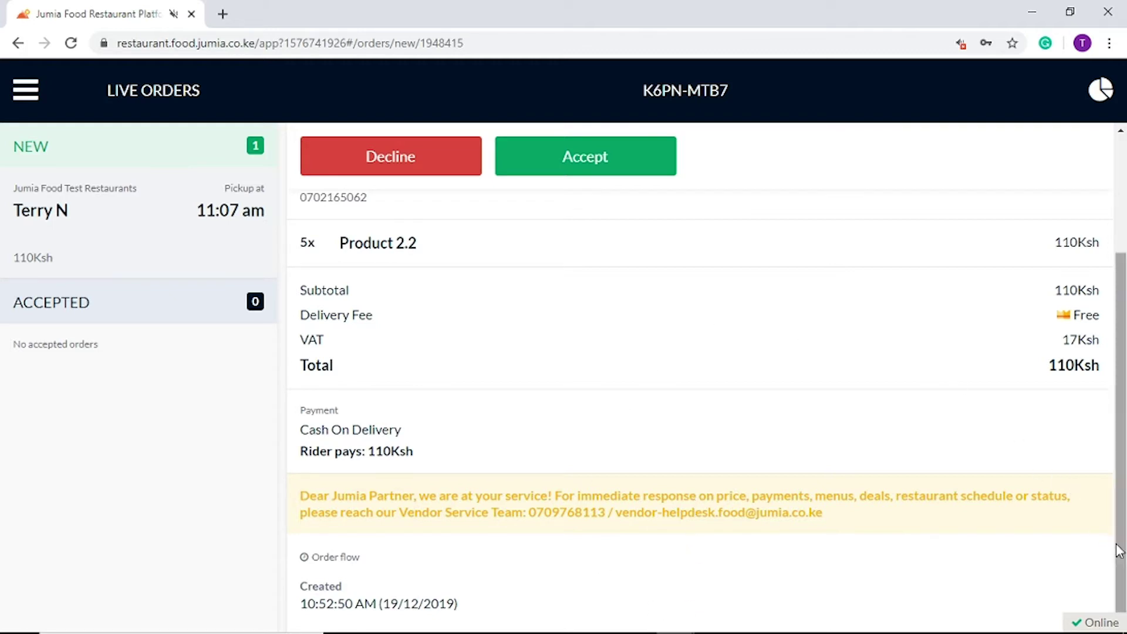
{"action": "scroll", "coordinate": [1117, 552], "scroll_direction": "up", "scroll_amount": 3}
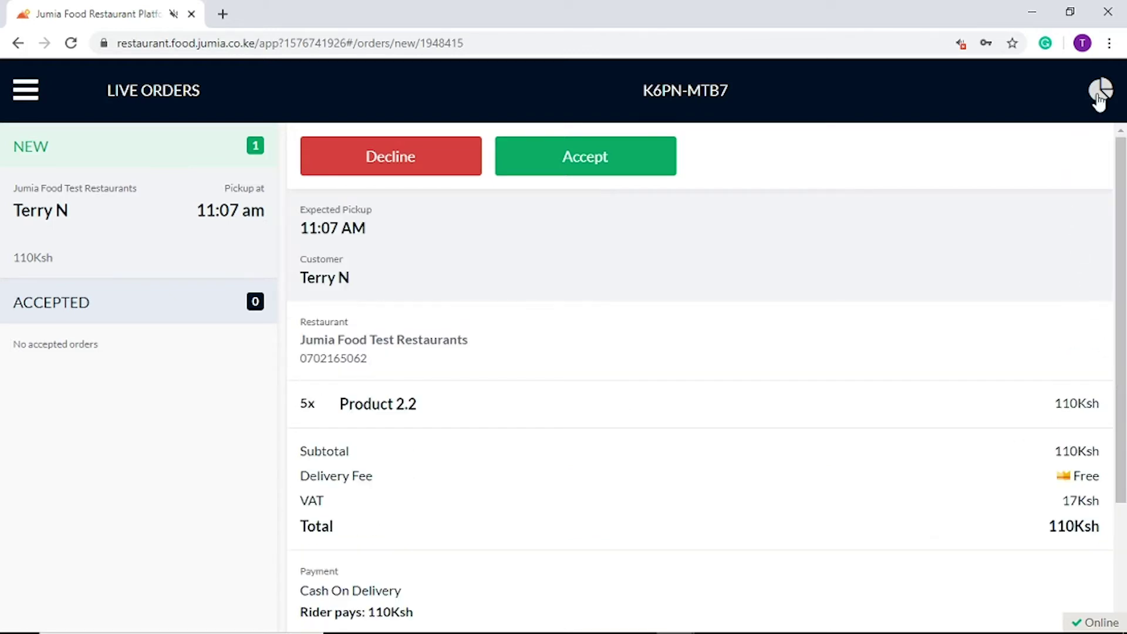
{"action": "left_click", "coordinate": [1099, 94]}
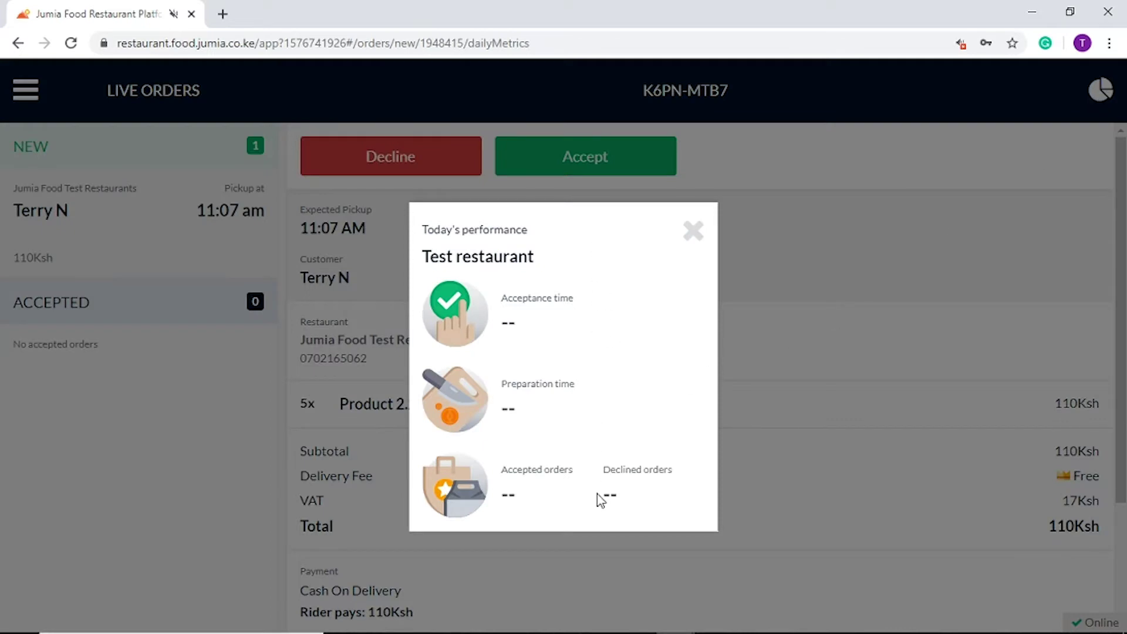
Accept the new order with a 15-minute pickup, scheduling it for 11:09 am.
{"action": "left_click", "coordinate": [693, 231]}
{"action": "left_click", "coordinate": [589, 173]}
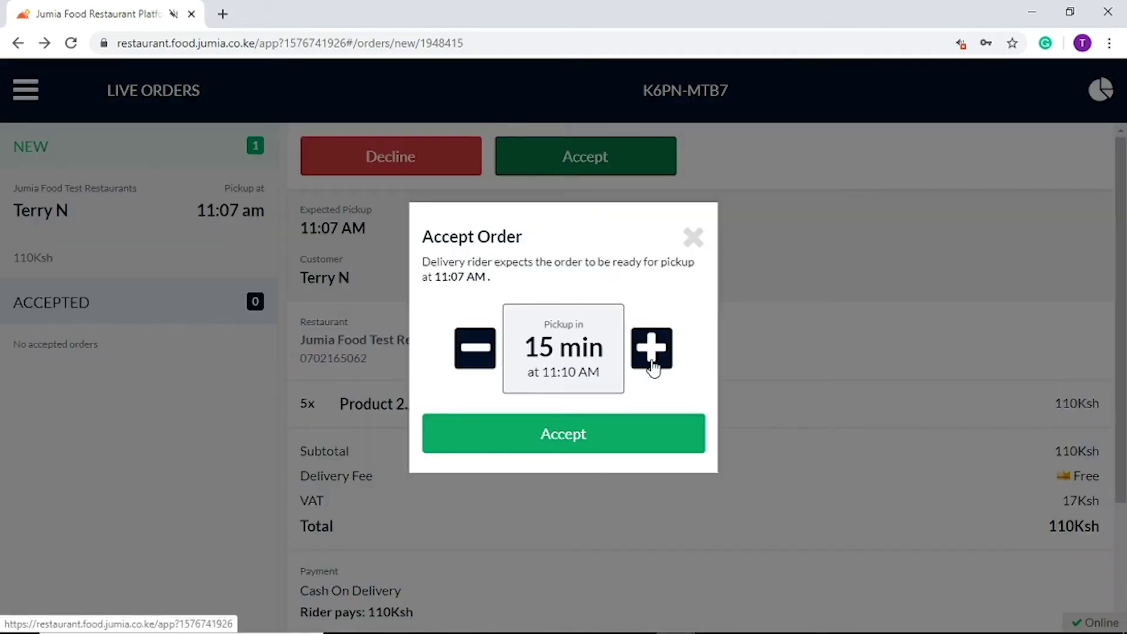
{"action": "left_click", "coordinate": [573, 437]}
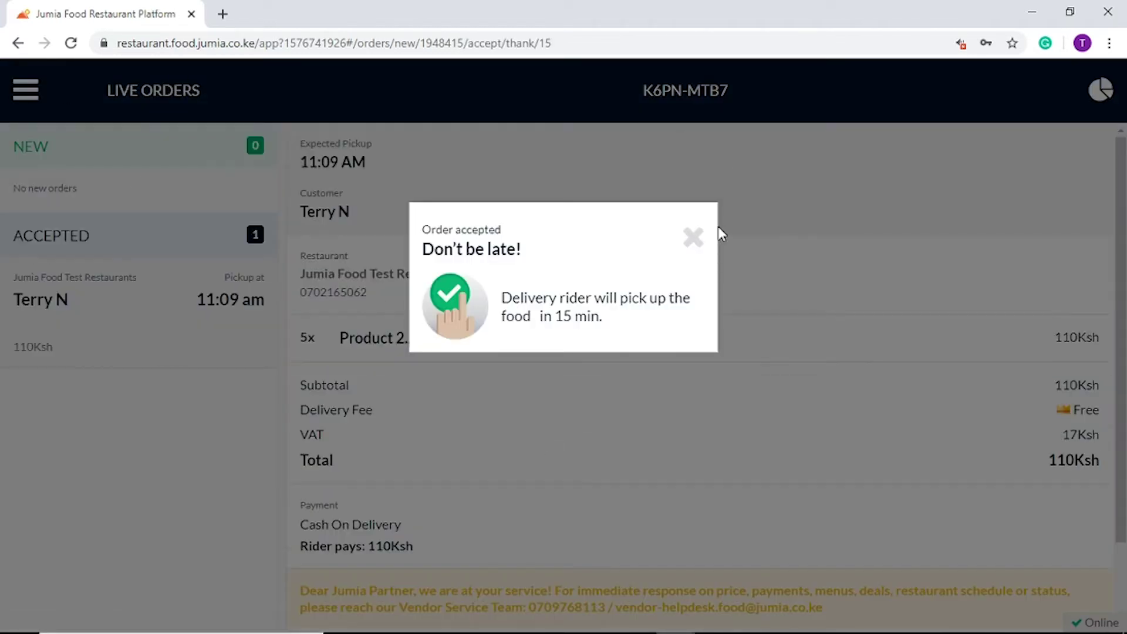
{"action": "left_click", "coordinate": [693, 235]}
{"action": "left_click", "coordinate": [26, 94]}
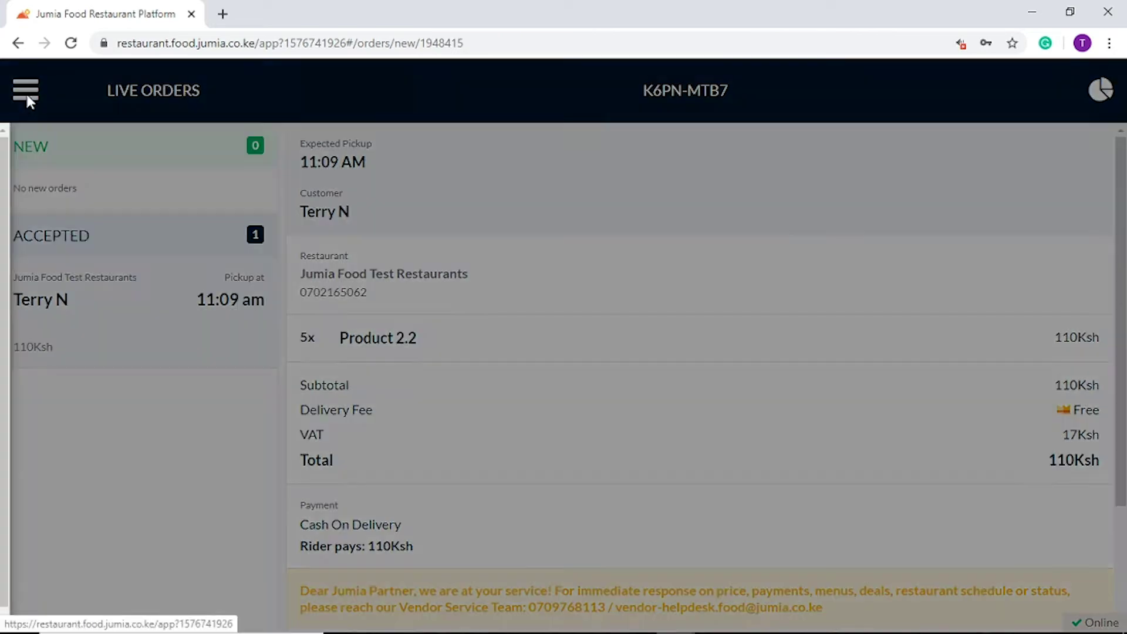
Review the accepted order's timeline in Order History, including its 15-minute pickup.
{"action": "left_click", "coordinate": [146, 212]}
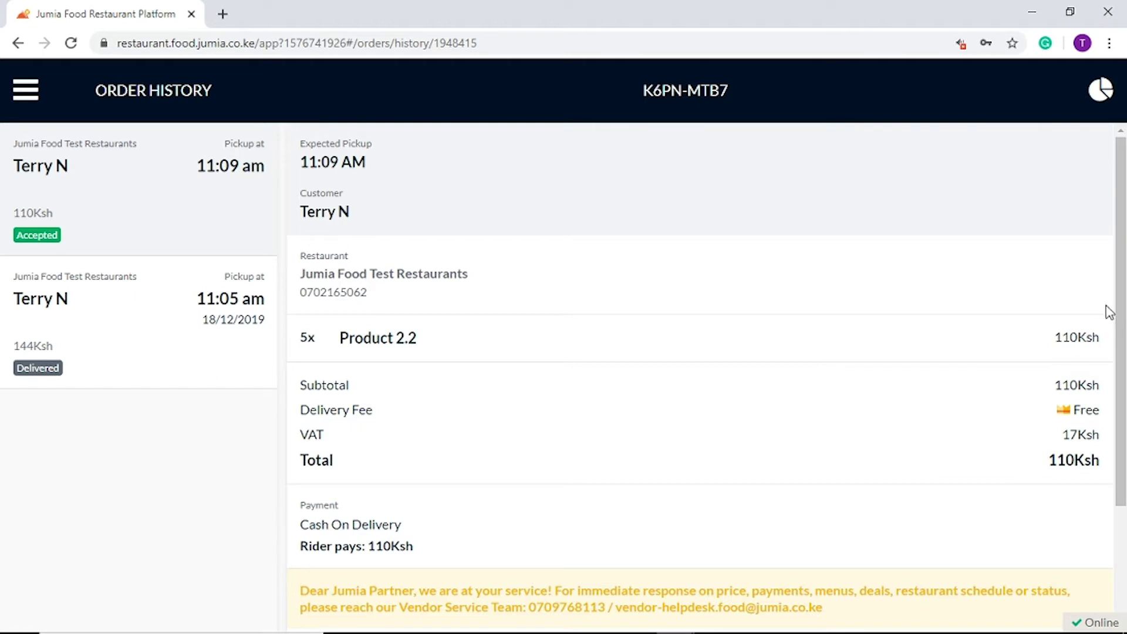
{"action": "left_click_drag", "start_coordinate": [1122, 283], "coordinate": [1123, 392]}
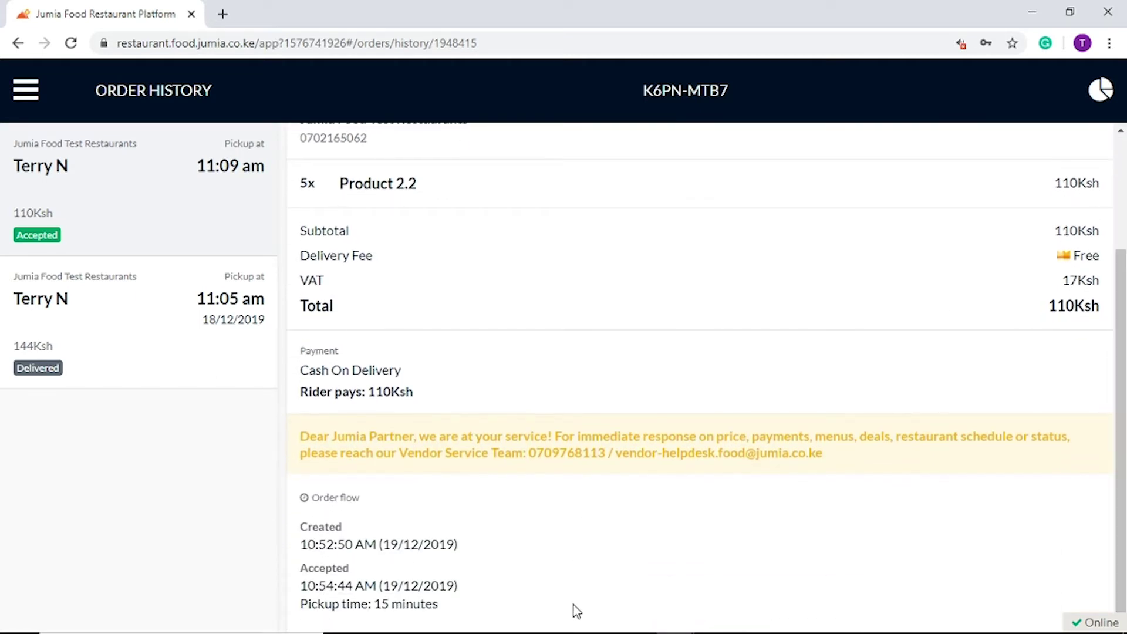
{"action": "left_click", "coordinate": [25, 97]}
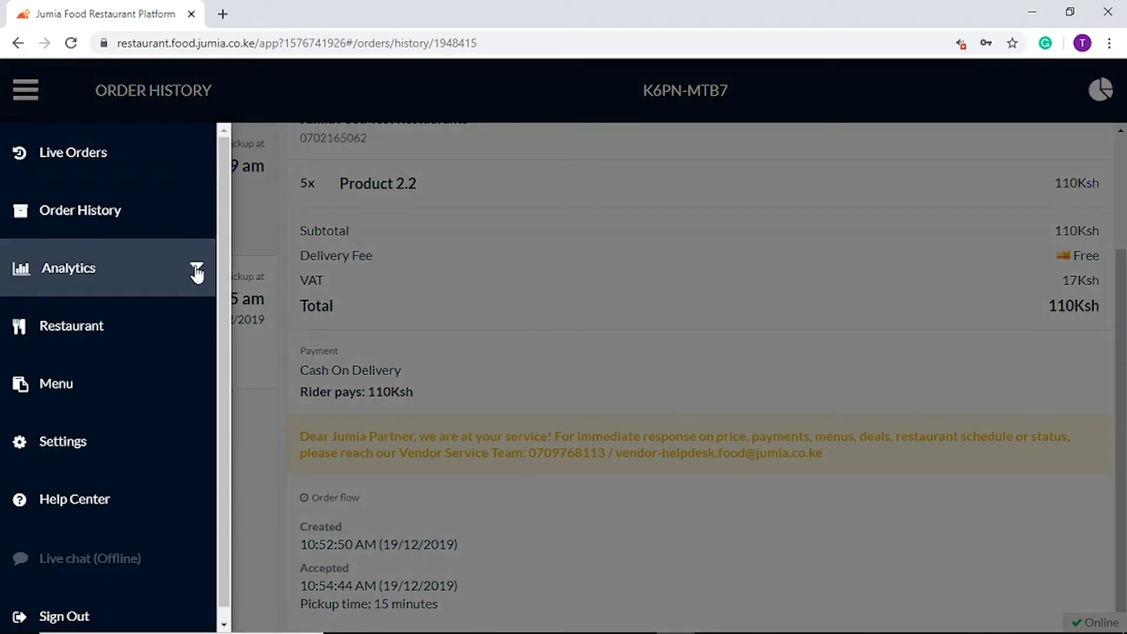
View the Analytics Dashboard for Today: 2-minute acceptance, one accepted order, Product 2.2 top.
{"action": "left_click", "coordinate": [197, 271]}
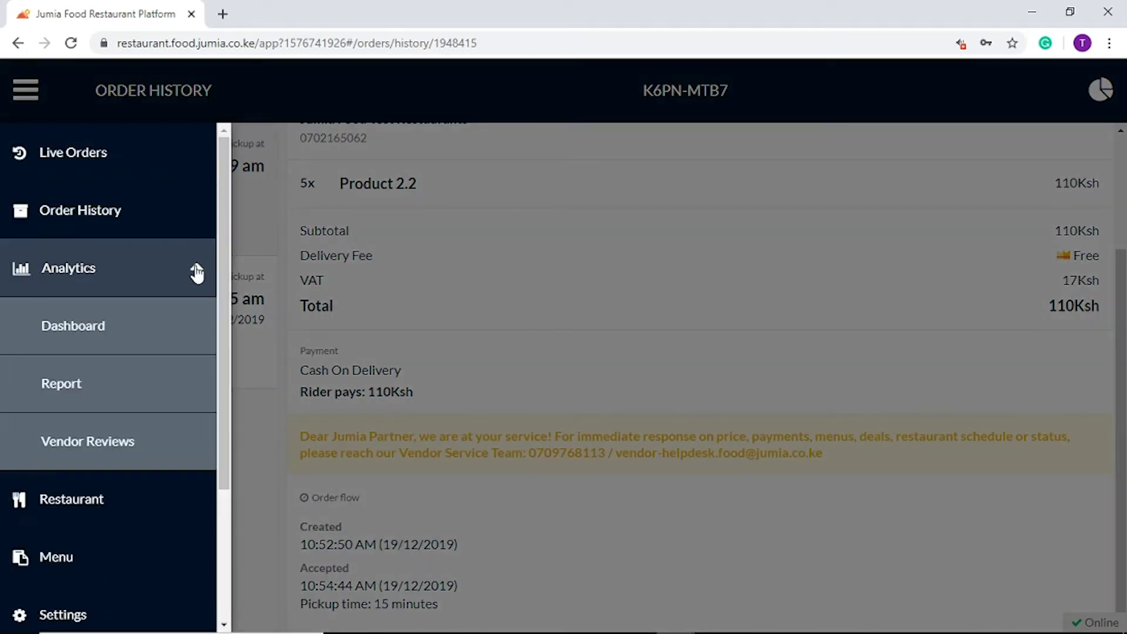
{"action": "left_click", "coordinate": [184, 330]}
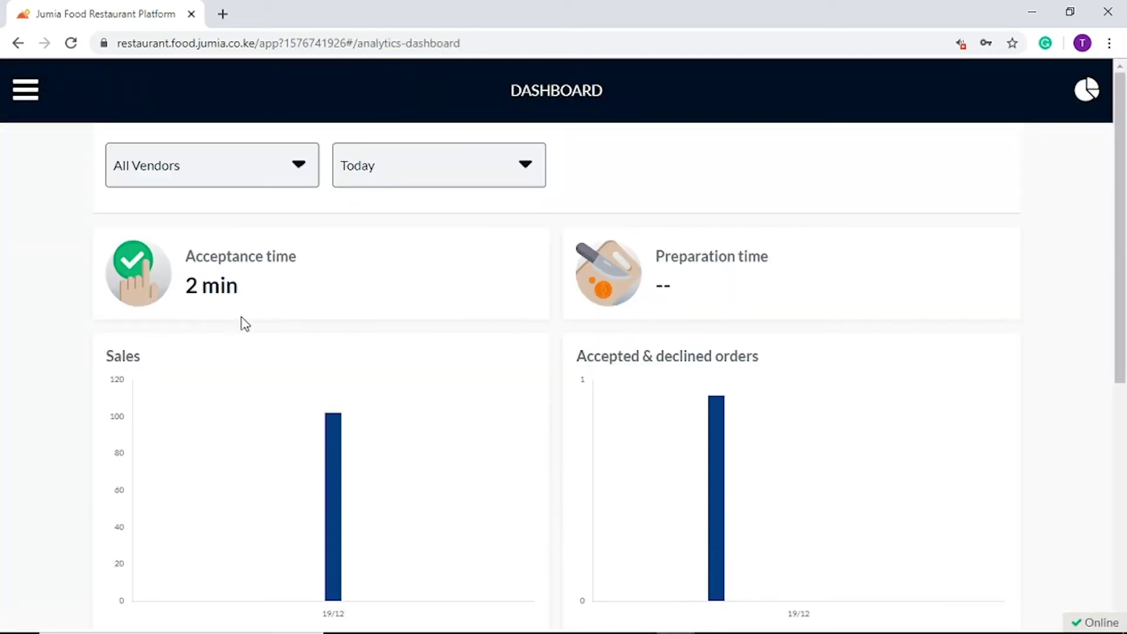
{"action": "left_click", "coordinate": [529, 179]}
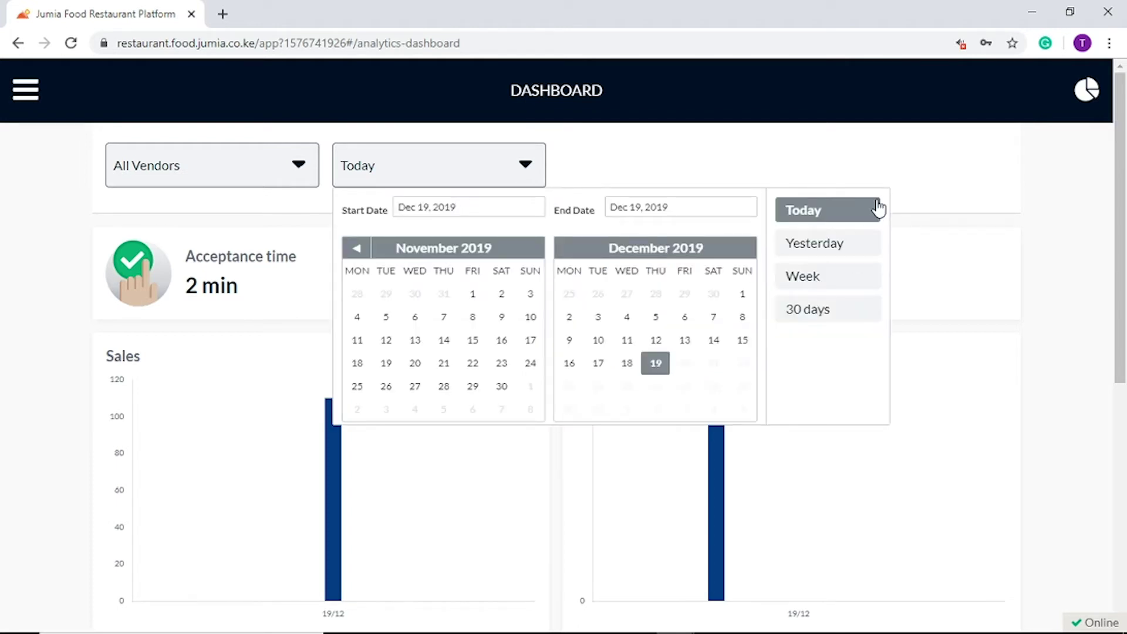
{"action": "left_click", "coordinate": [529, 179]}
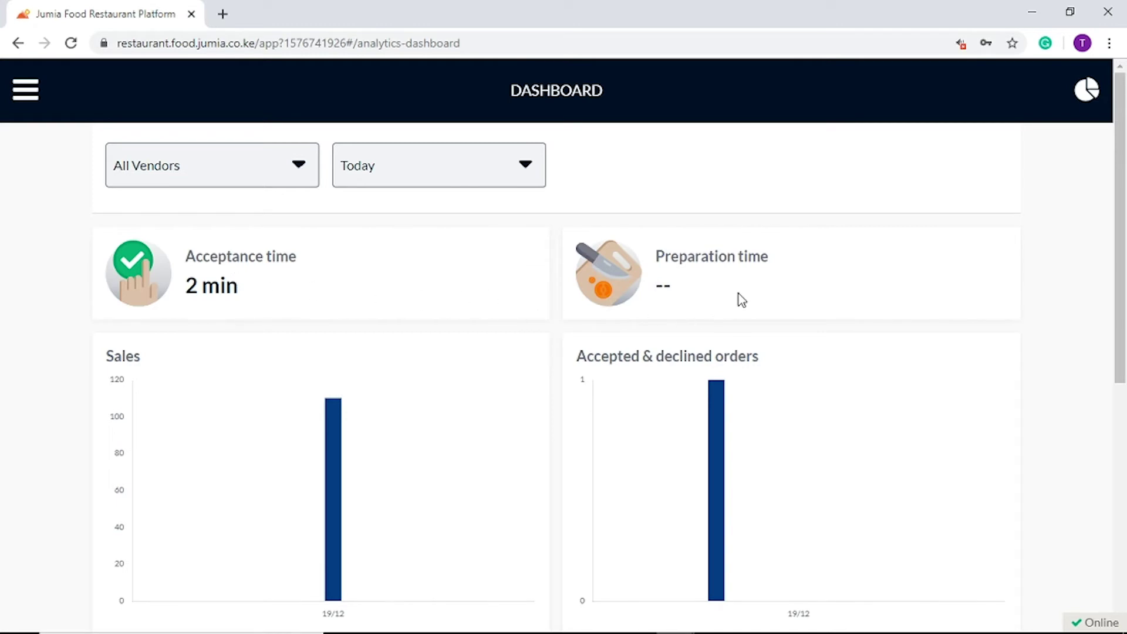
{"action": "left_click_drag", "start_coordinate": [1123, 232], "coordinate": [1125, 493]}
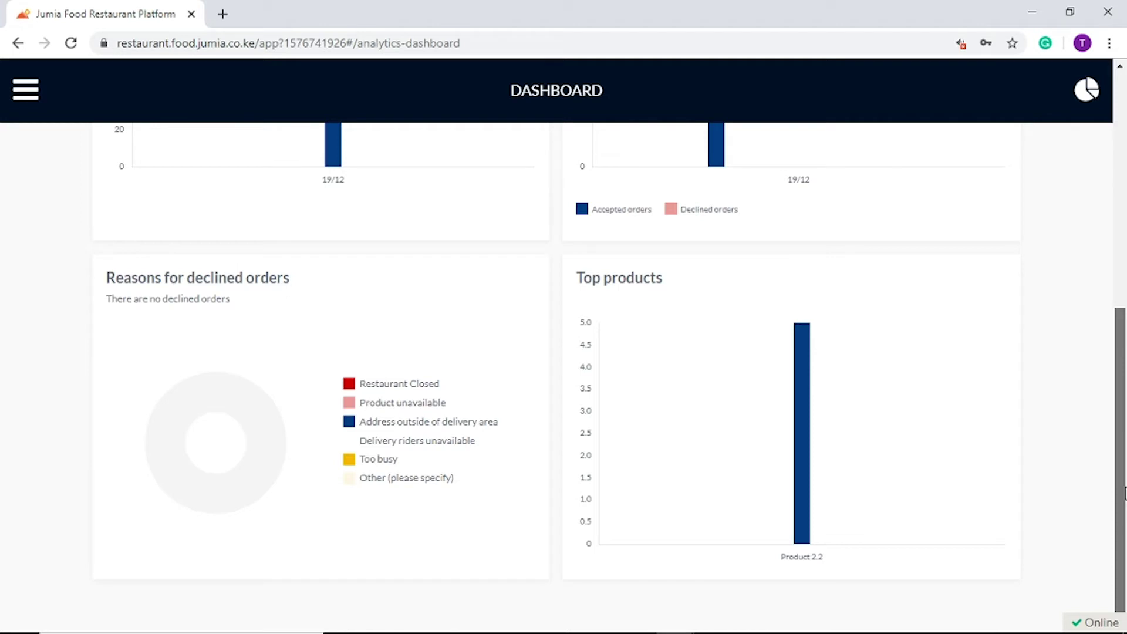
{"action": "left_click_drag", "start_coordinate": [1124, 493], "coordinate": [1124, 258]}
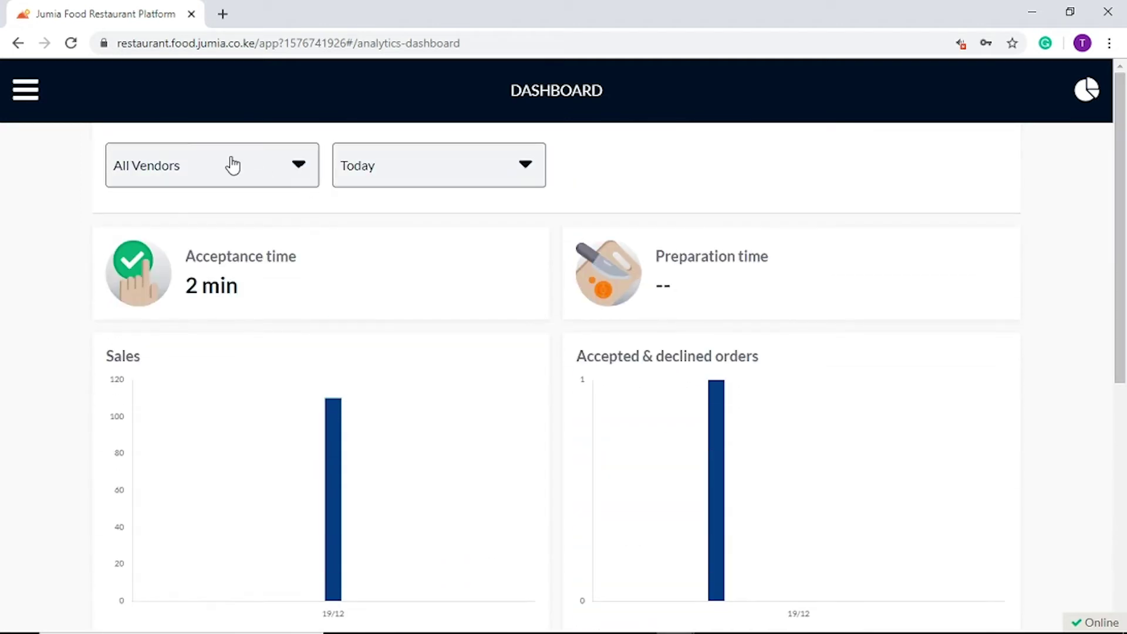
{"action": "left_click", "coordinate": [39, 110]}
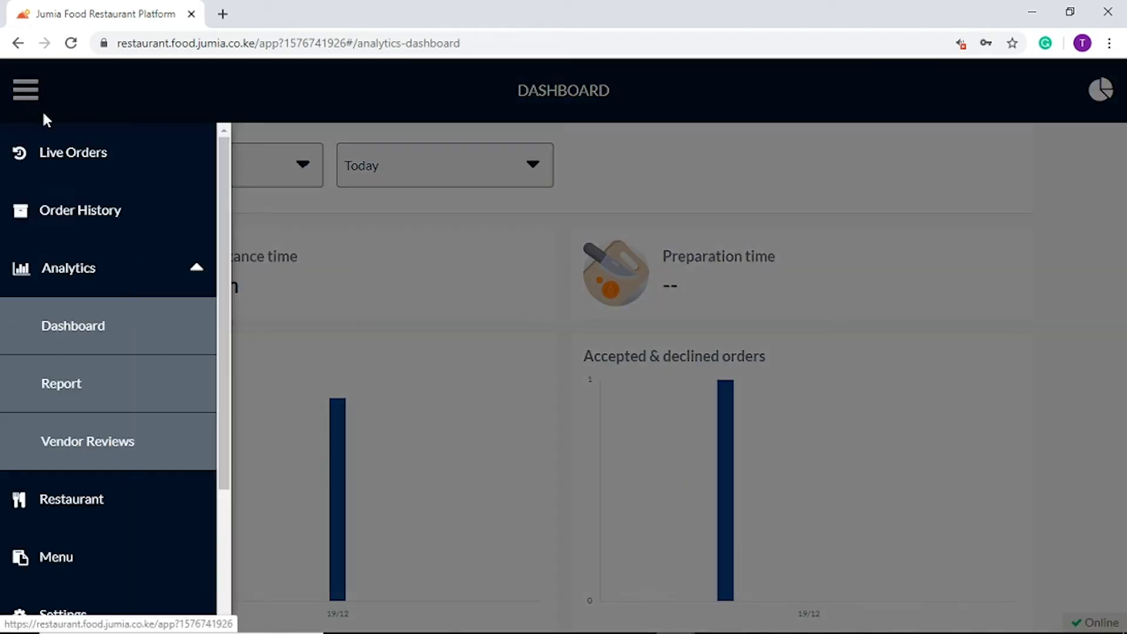
View today's order report for all restaurants, checking date and export options without exporting.
{"action": "left_click", "coordinate": [154, 375]}
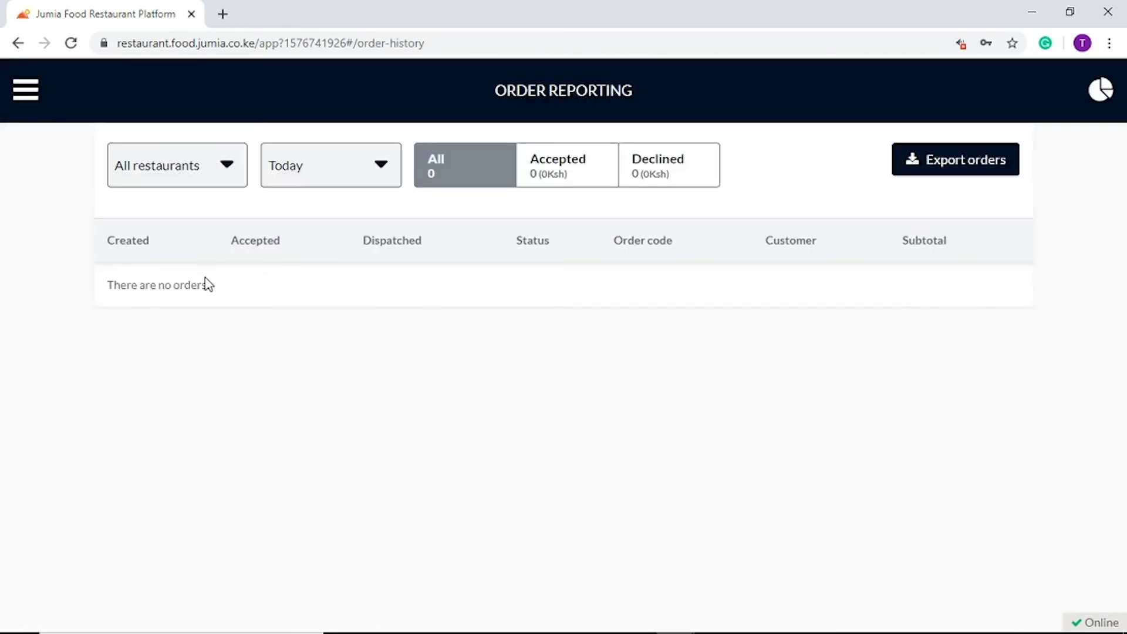
{"action": "left_click", "coordinate": [383, 175]}
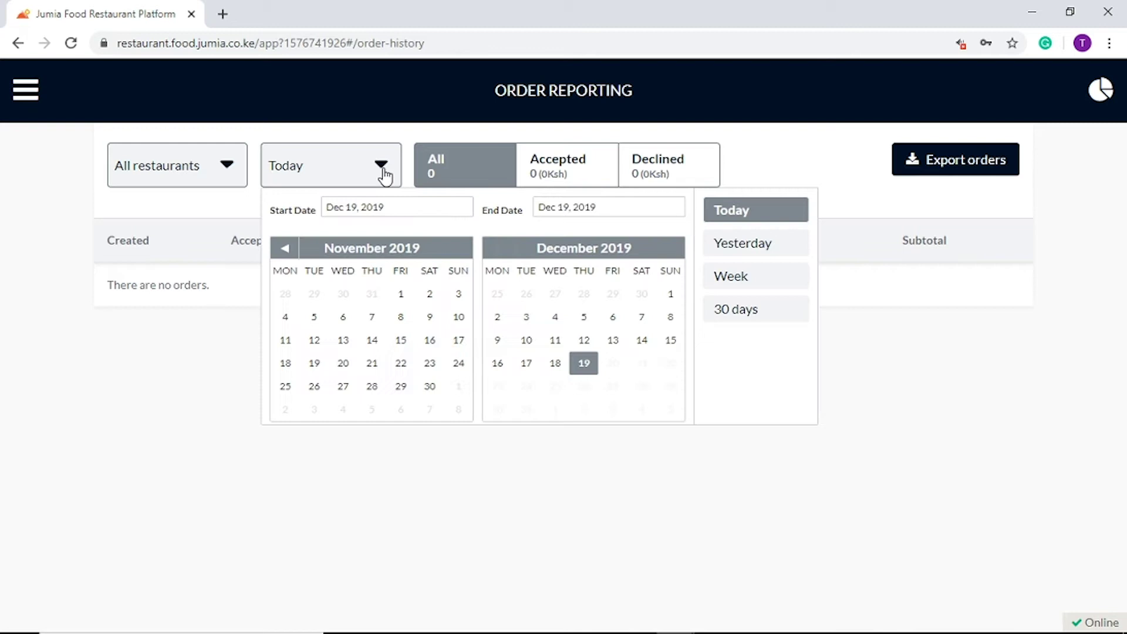
{"action": "left_click", "coordinate": [883, 280]}
{"action": "left_click", "coordinate": [939, 168]}
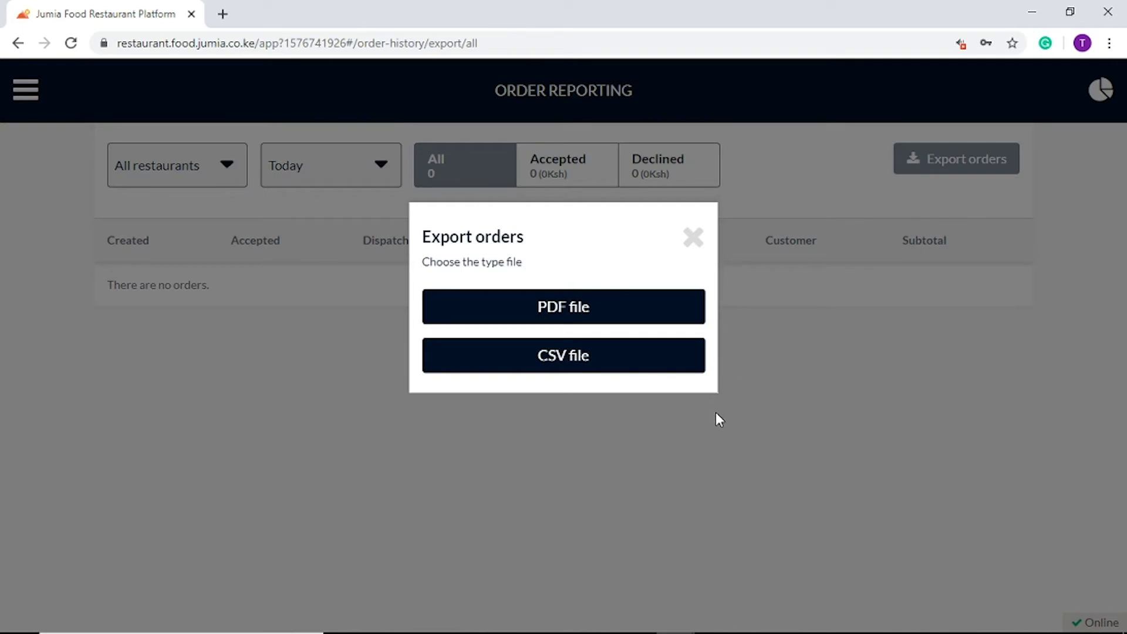
{"action": "left_click", "coordinate": [695, 236]}
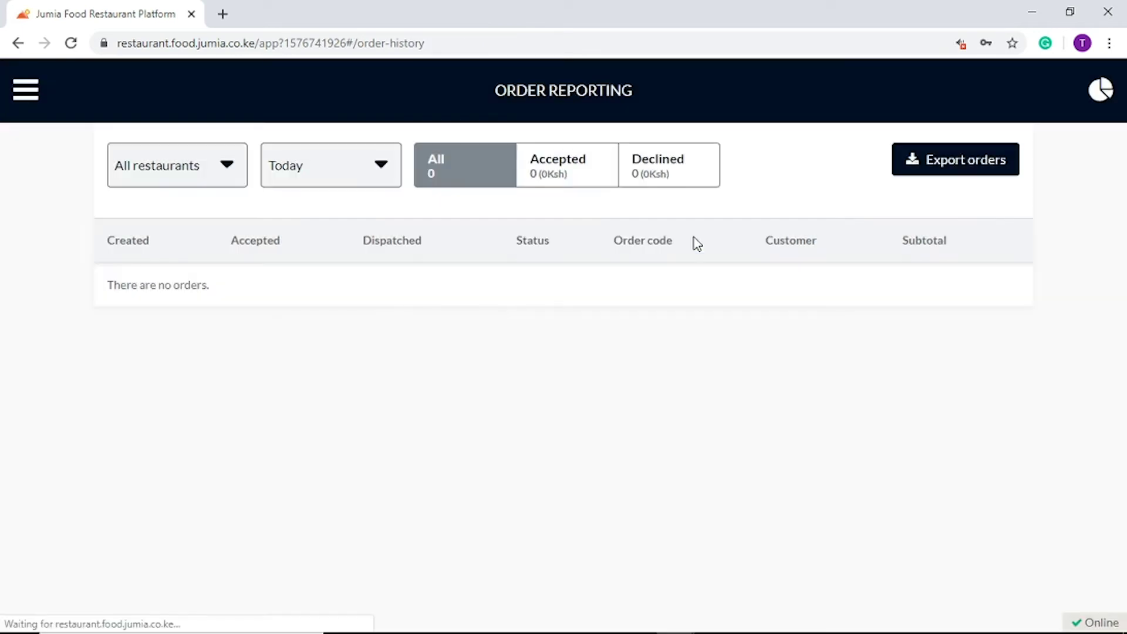
{"action": "left_click", "coordinate": [24, 94]}
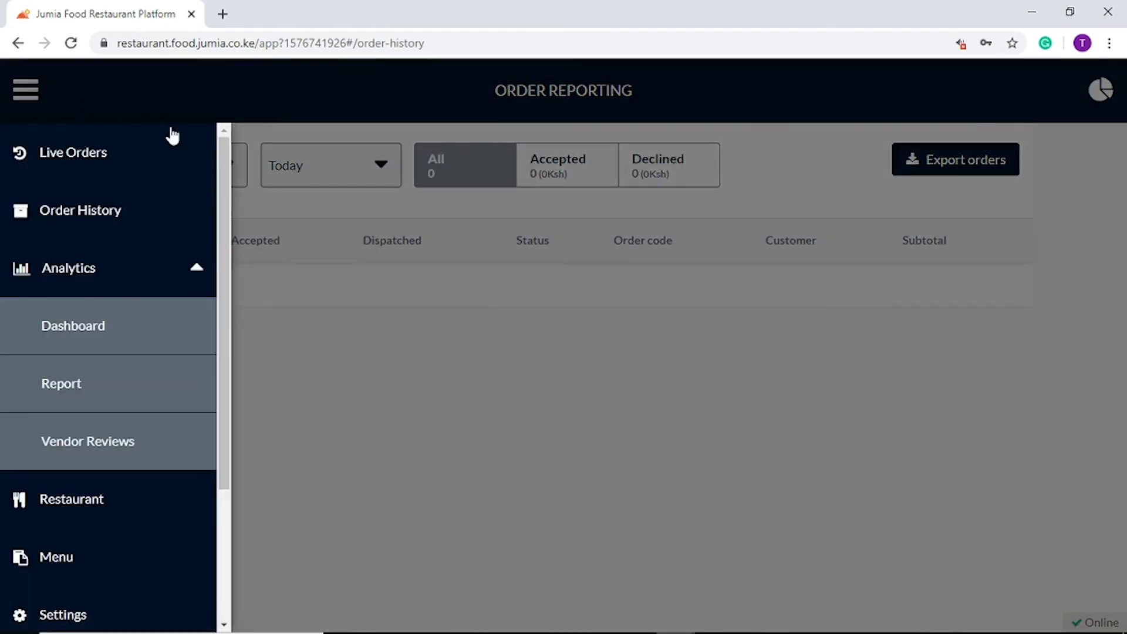
Browse the Vendor Reviews page with its 4.8 rating from 5 reviews.
{"action": "left_click", "coordinate": [163, 444]}
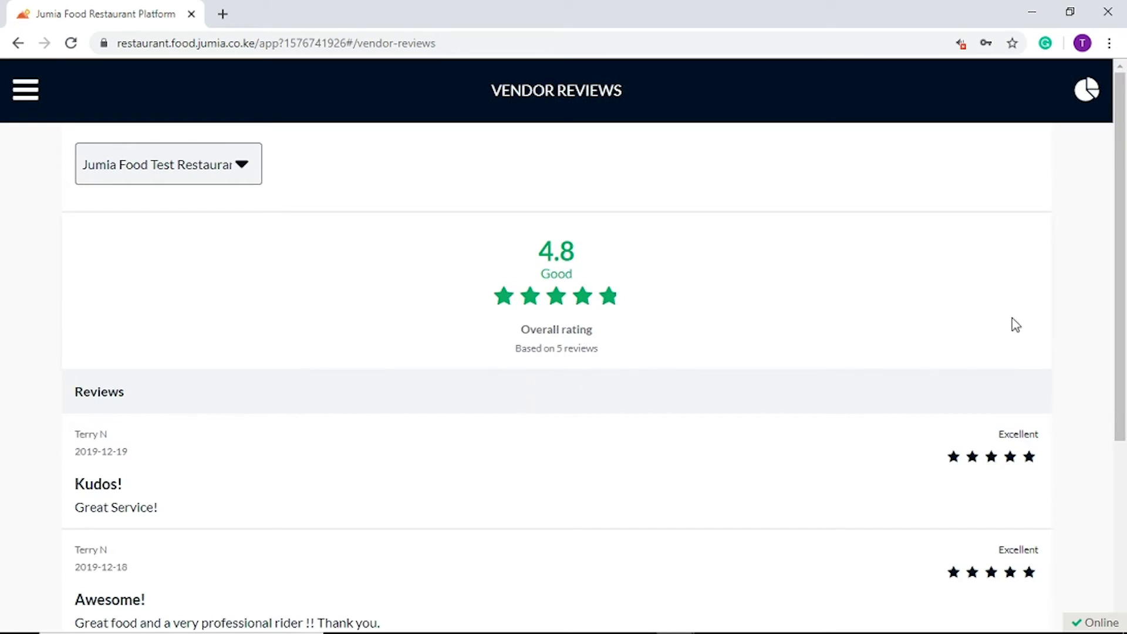
{"action": "left_click_drag", "start_coordinate": [1121, 249], "coordinate": [1124, 428]}
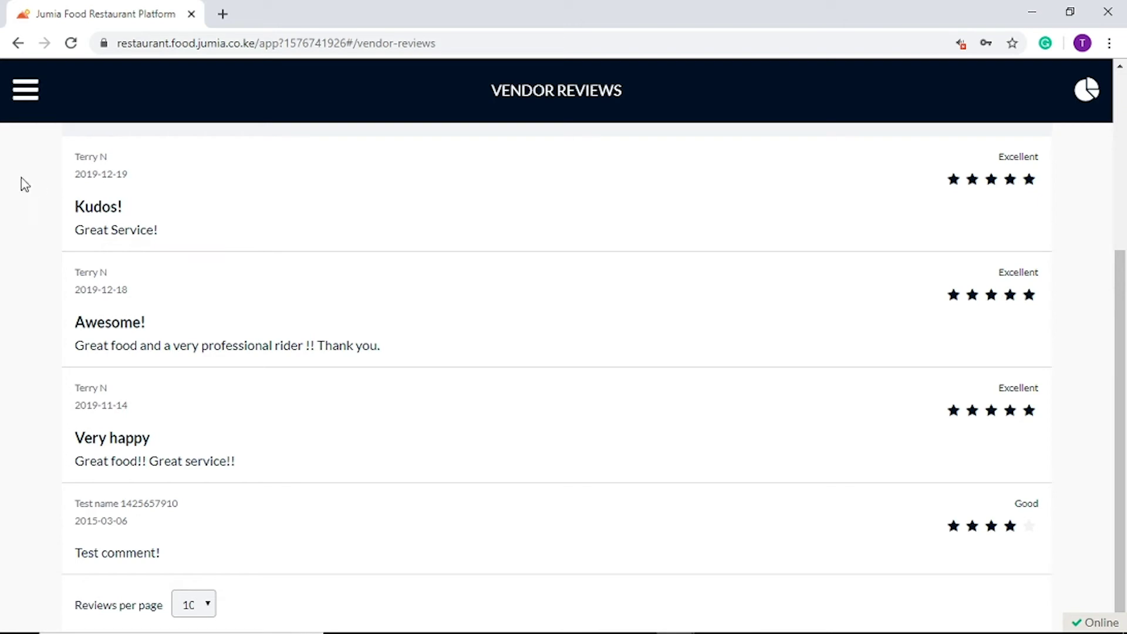
{"action": "left_click", "coordinate": [26, 94]}
Open Restaurant Status and cancel the temporary closure, keeping Jumia Food Test Restaurants open.
{"action": "left_click", "coordinate": [196, 267]}
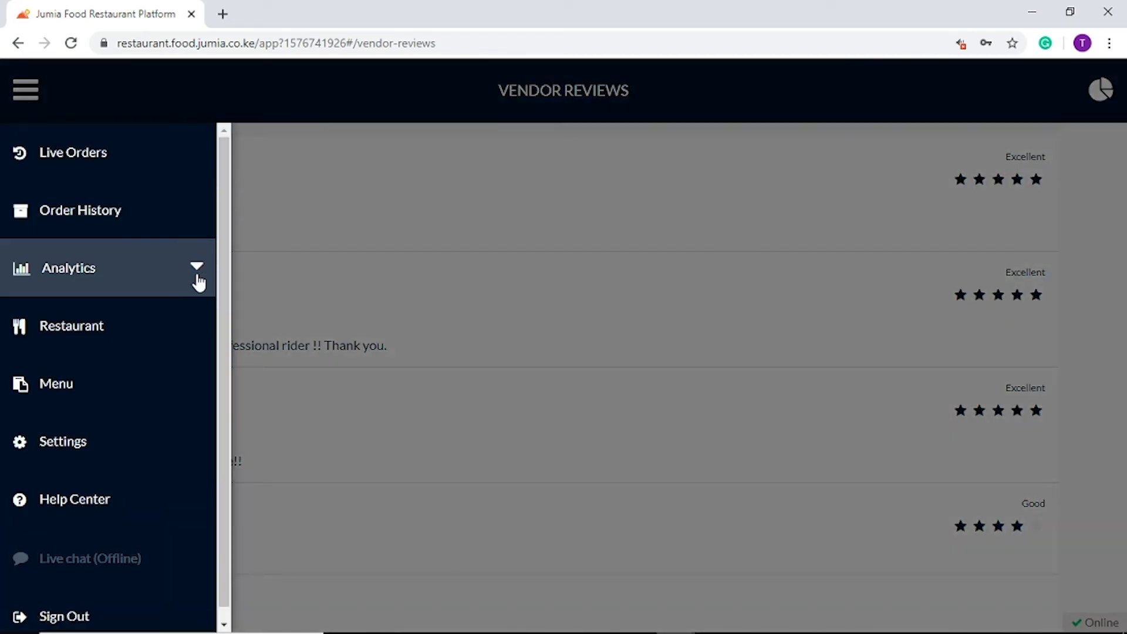
{"action": "left_click", "coordinate": [187, 330]}
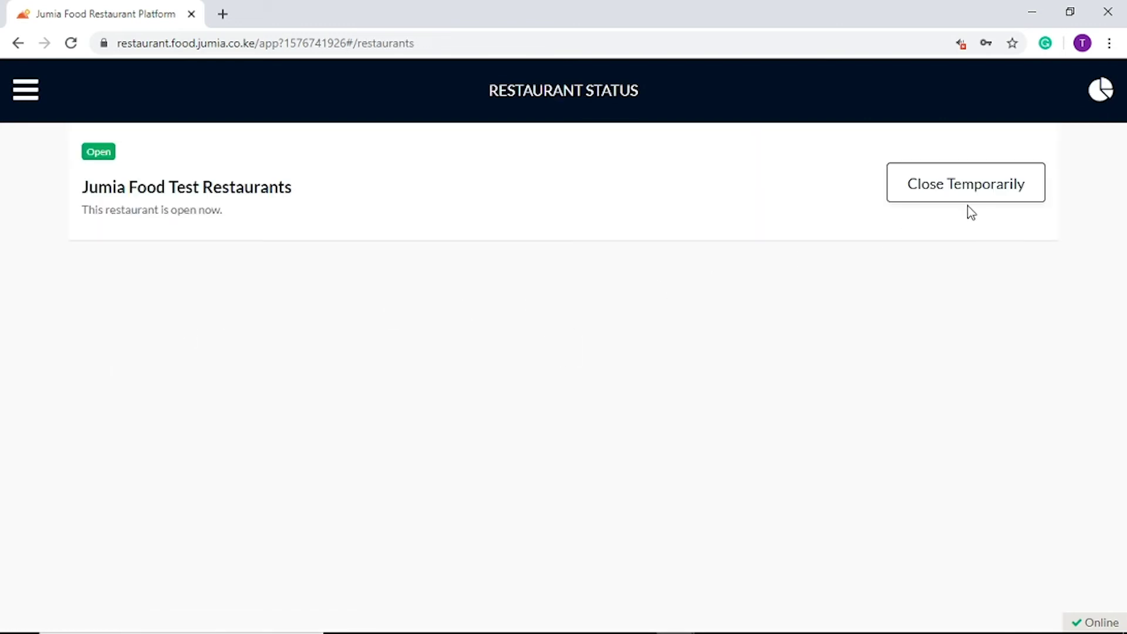
{"action": "left_click", "coordinate": [962, 198]}
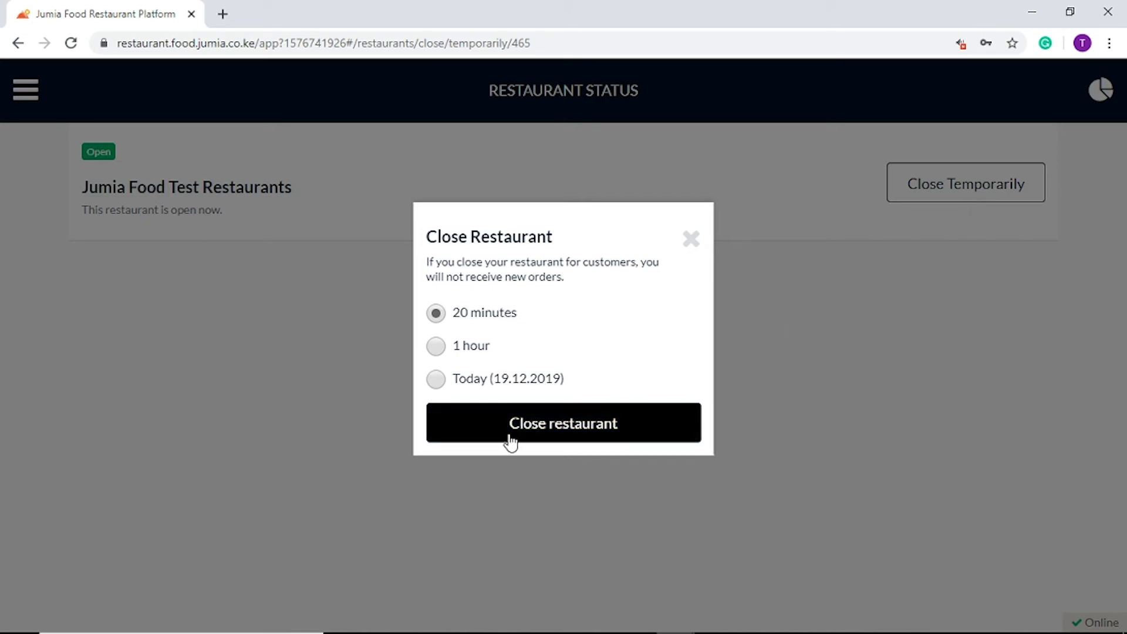
{"action": "left_click", "coordinate": [692, 240]}
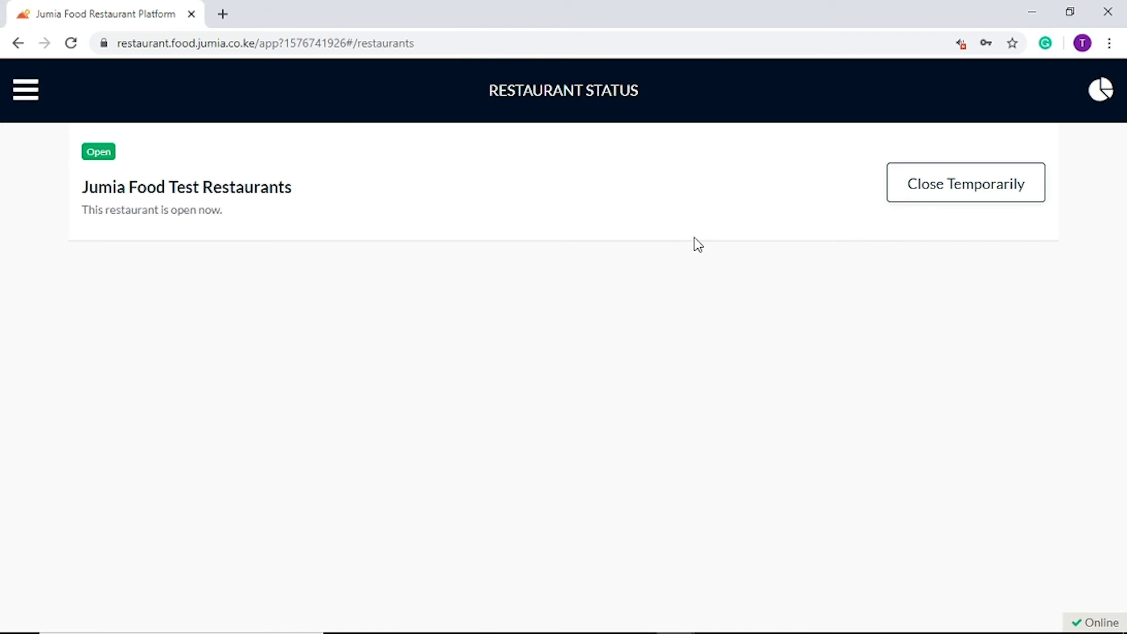
{"action": "left_click", "coordinate": [26, 91]}
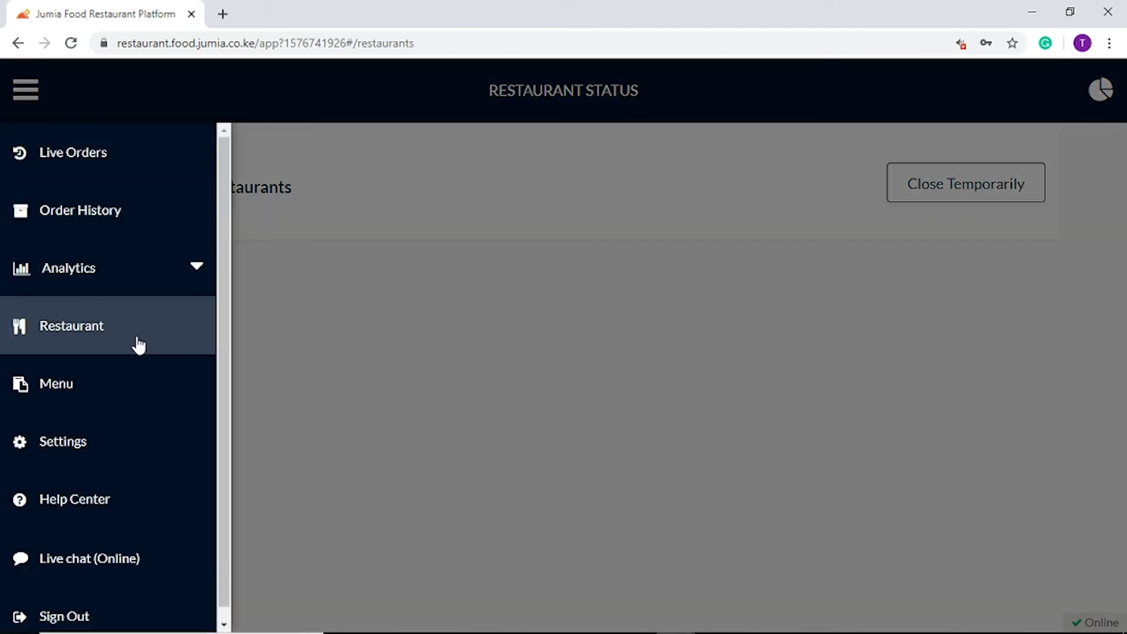
Set Product 1.1's price to 5.00 and container price to 2.00, and save.
{"action": "left_click", "coordinate": [138, 406]}
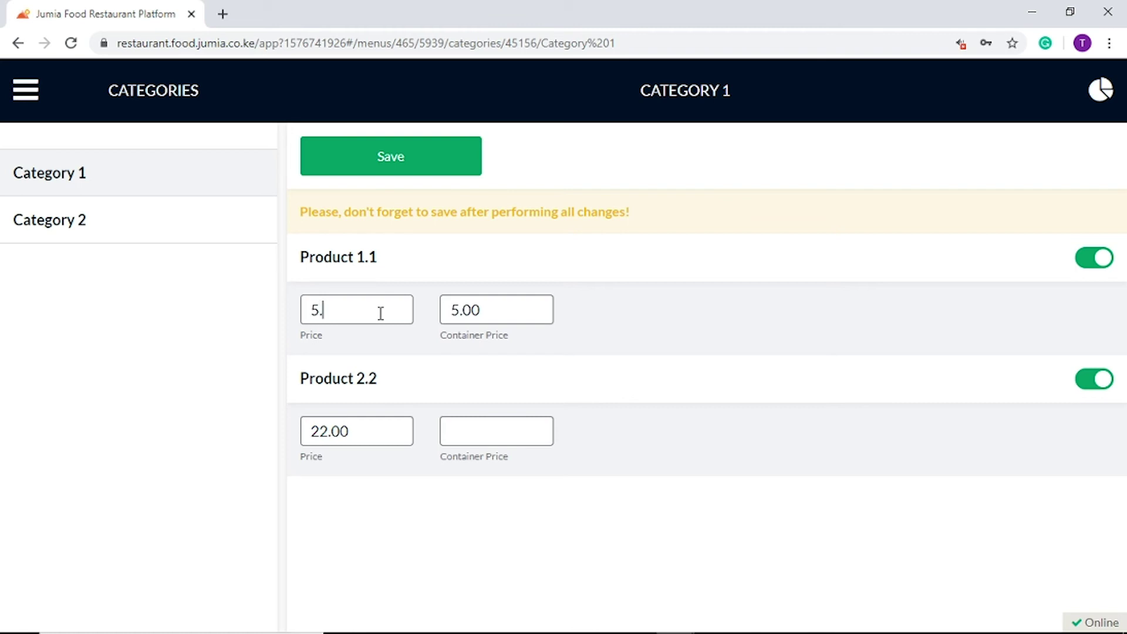
{"action": "type", "text": "00"}
{"action": "left_click", "coordinate": [498, 306]}
{"action": "key", "text": "BackSpace"}
{"action": "key", "text": "BackSpace"}
{"action": "type", "text": "2.00"}
{"action": "left_click", "coordinate": [417, 176]}
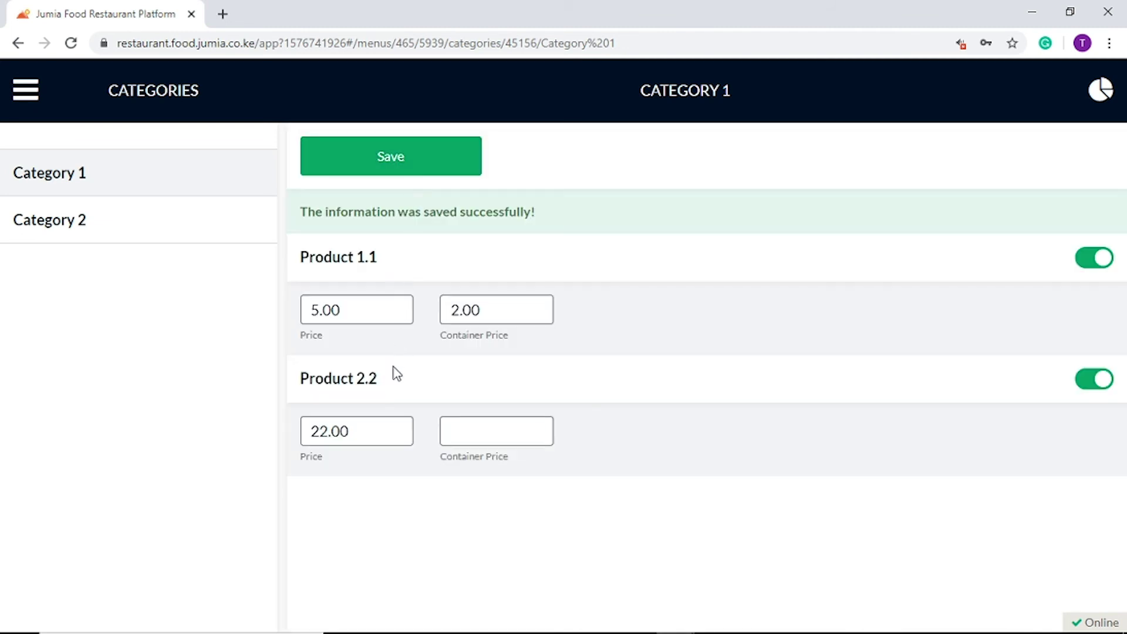
Mark Product 2.2 as unavailable in Category 1 and save the change.
{"action": "left_click", "coordinate": [1090, 392]}
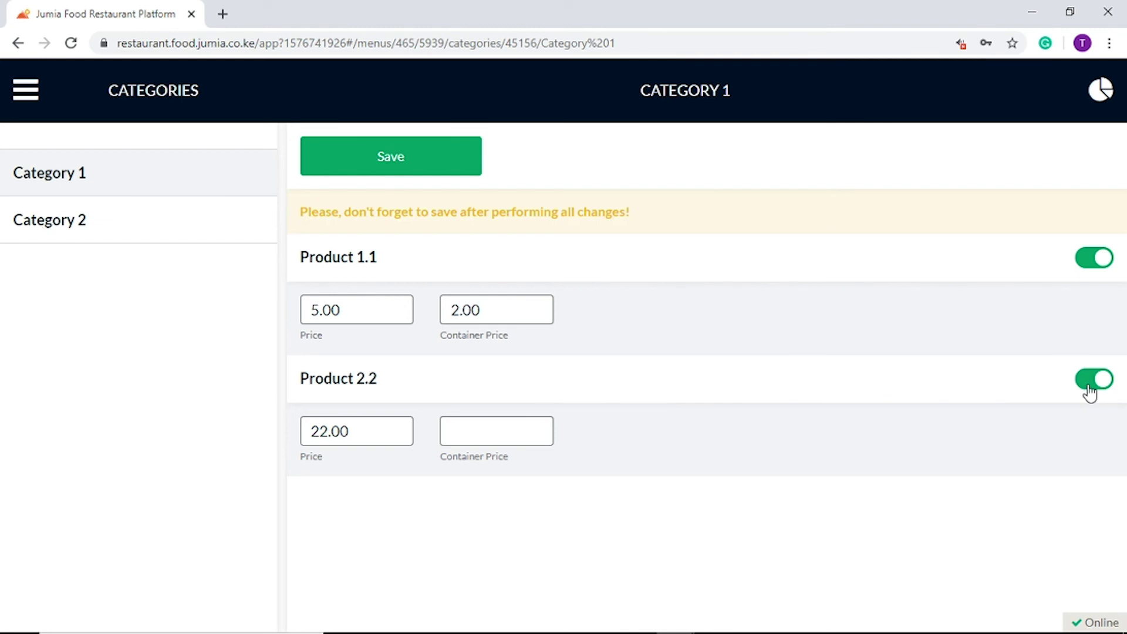
{"action": "left_click", "coordinate": [1090, 392]}
{"action": "left_click", "coordinate": [1090, 392]}
{"action": "left_click", "coordinate": [1090, 392]}
{"action": "left_click", "coordinate": [1090, 392]}
{"action": "left_click", "coordinate": [391, 170]}
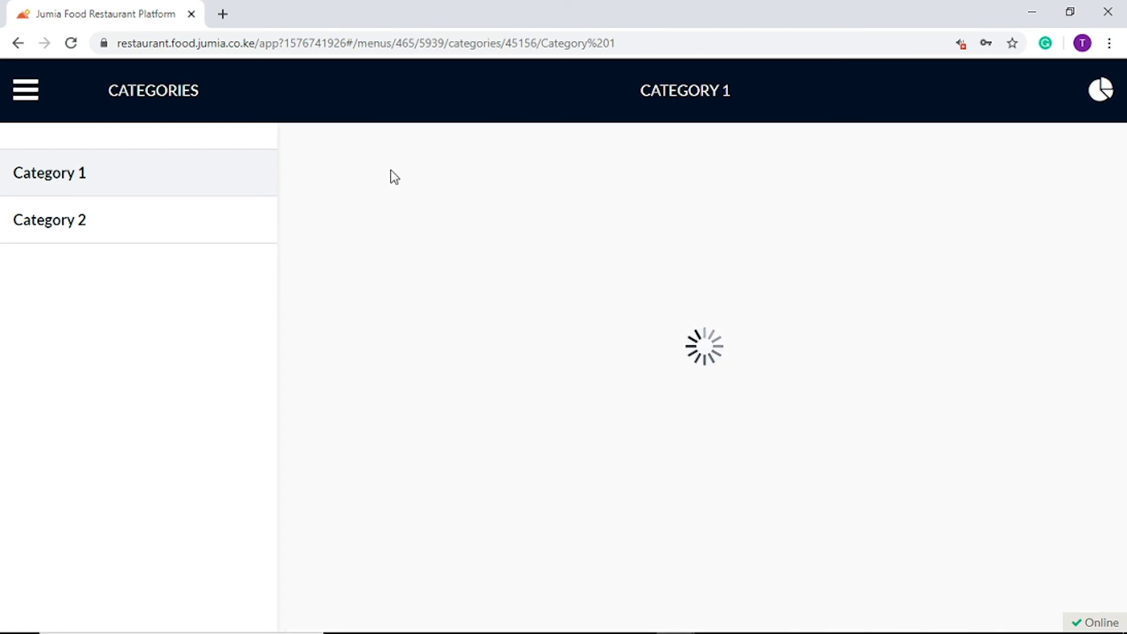
{"action": "left_click", "coordinate": [26, 99]}
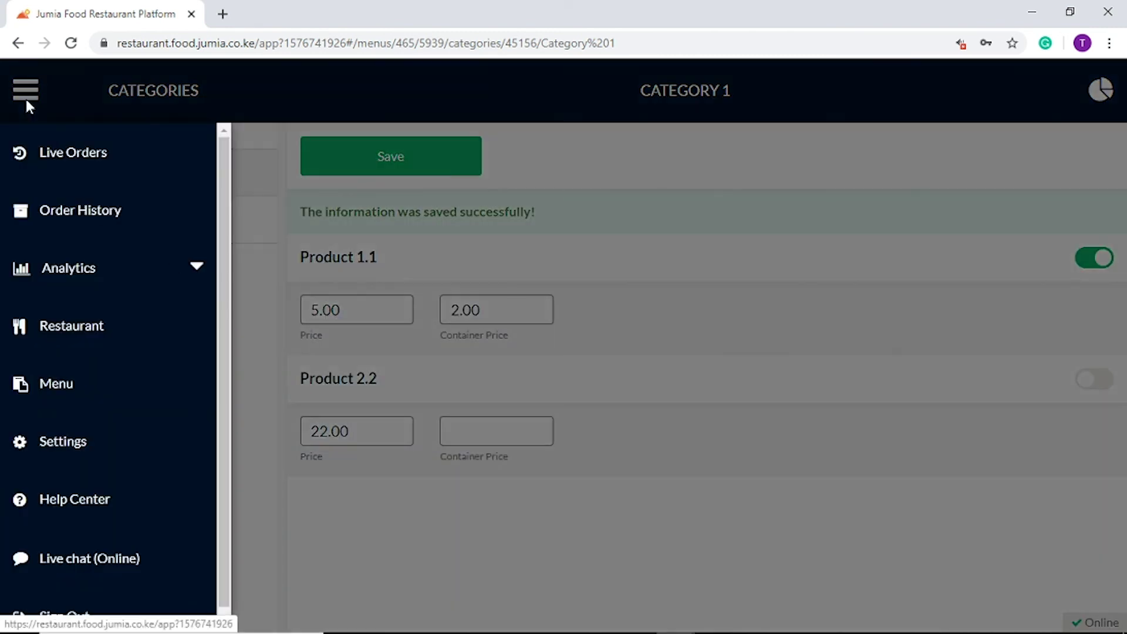
Go to the Settings page showing Country Kenya, email and change-password fields, then reopen the navigation drawer.
{"action": "left_click", "coordinate": [147, 444]}
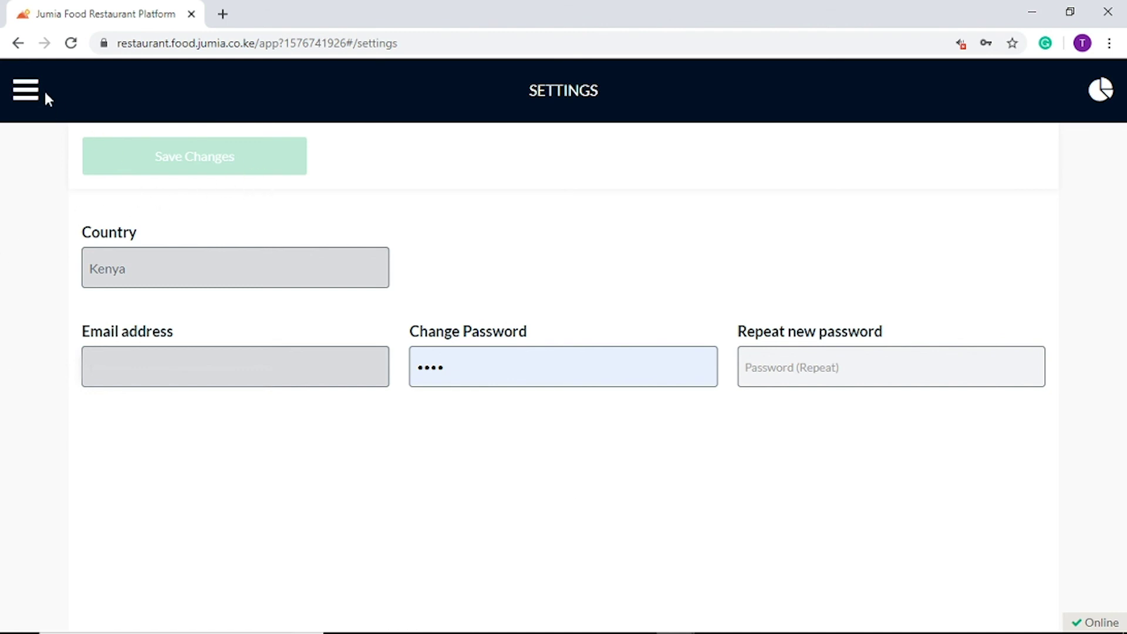
{"action": "left_click", "coordinate": [28, 90]}
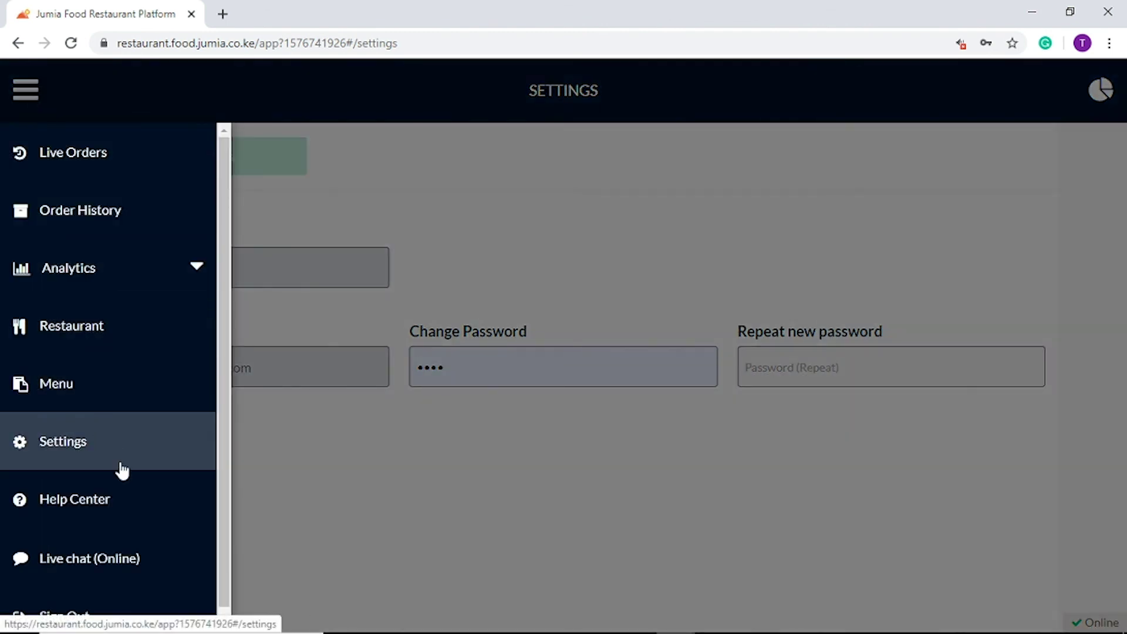
Read the Help Center article 'How to make changes to menu products'.
{"action": "left_click", "coordinate": [133, 499]}
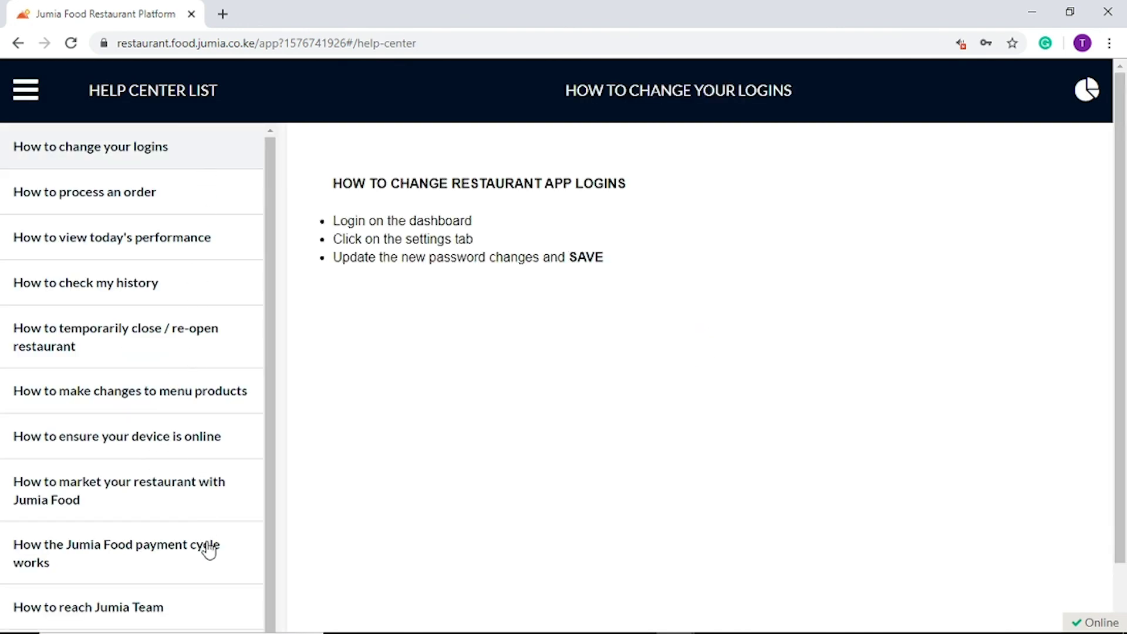
{"action": "left_click", "coordinate": [208, 394]}
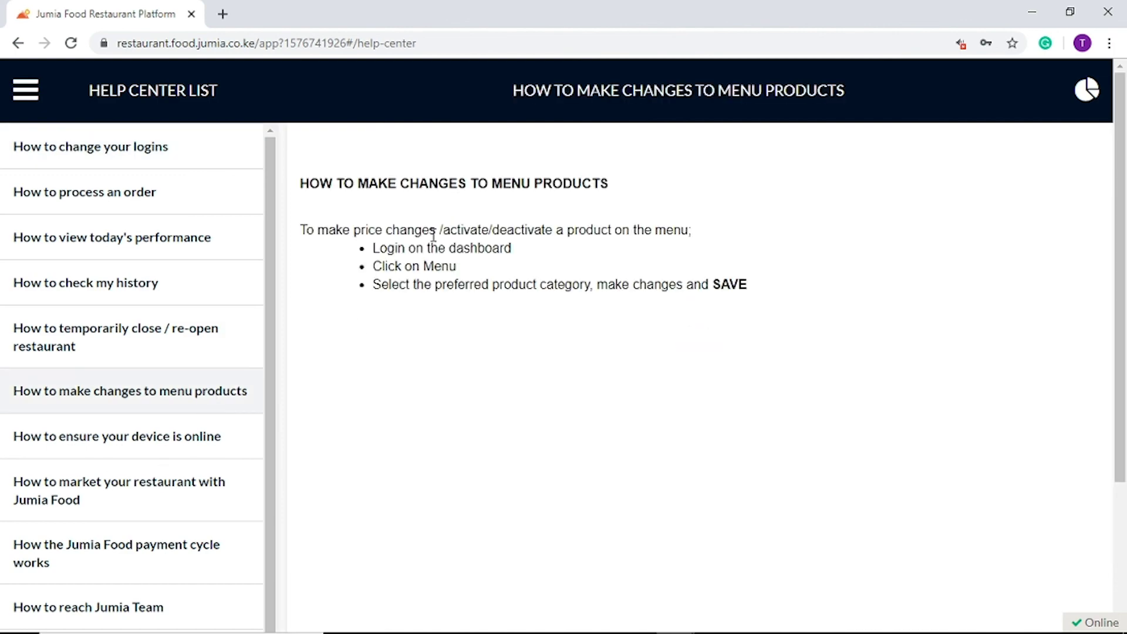